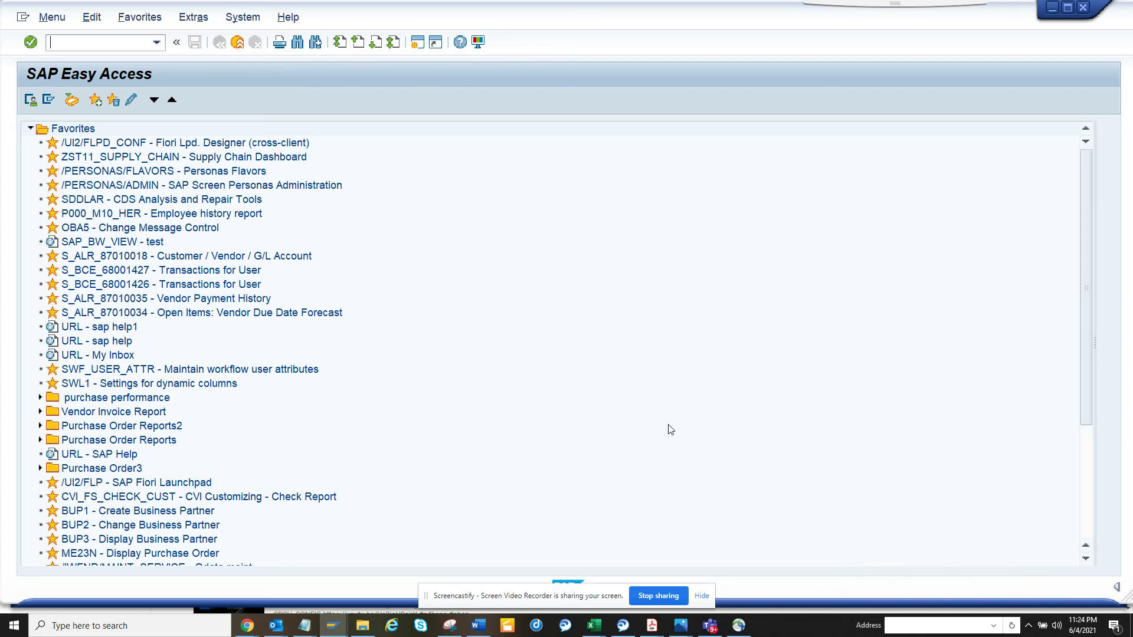
Start transaction SE09 to open the Transport Organizer for user STUDENT011.
left_click(123, 45)
type("/")
type("nse")
type("09")
key("Return")
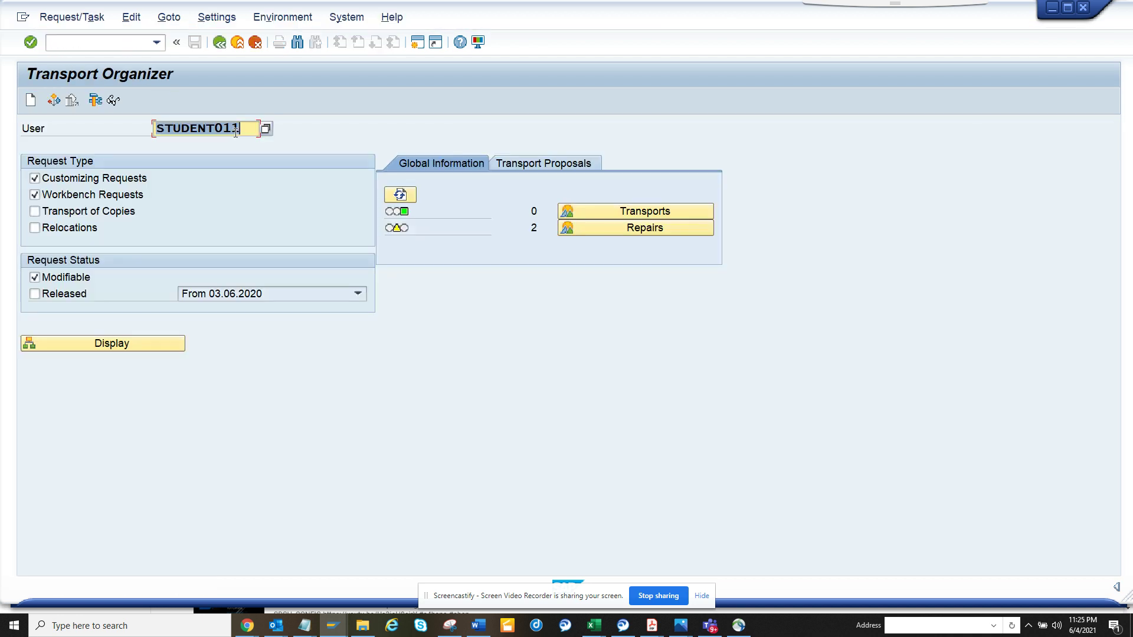
Change the user to STUDENT013, include released requests, and list the change requests.
left_click(243, 129)
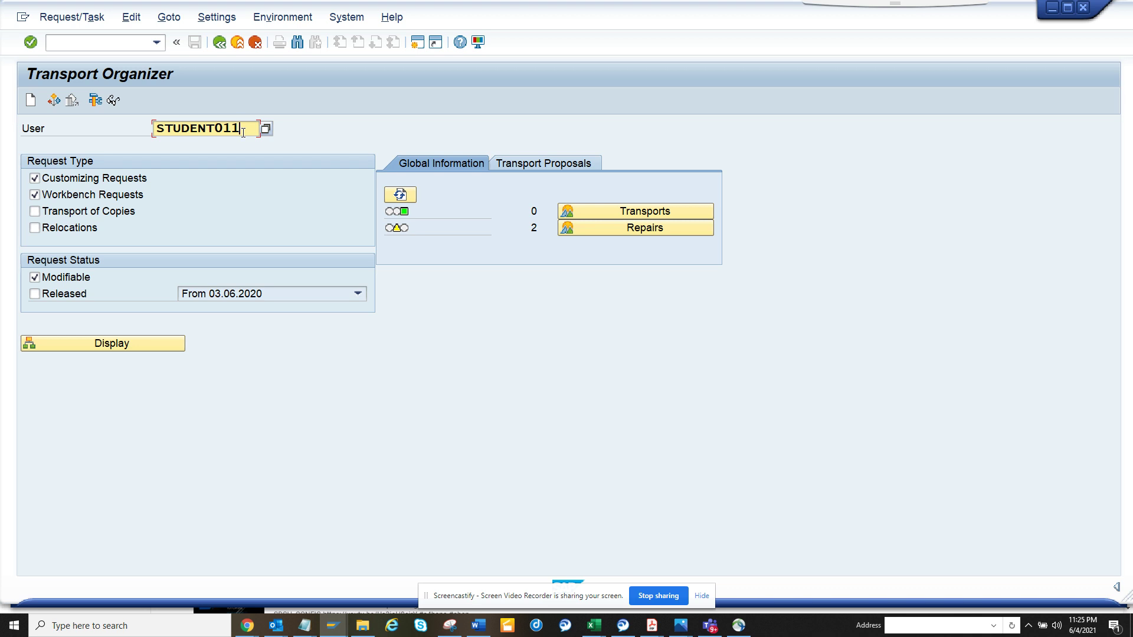
left_click_drag(242, 129, 225, 134)
left_click(242, 131)
key("BackSpace")
type("3")
left_click(82, 293)
key("Return")
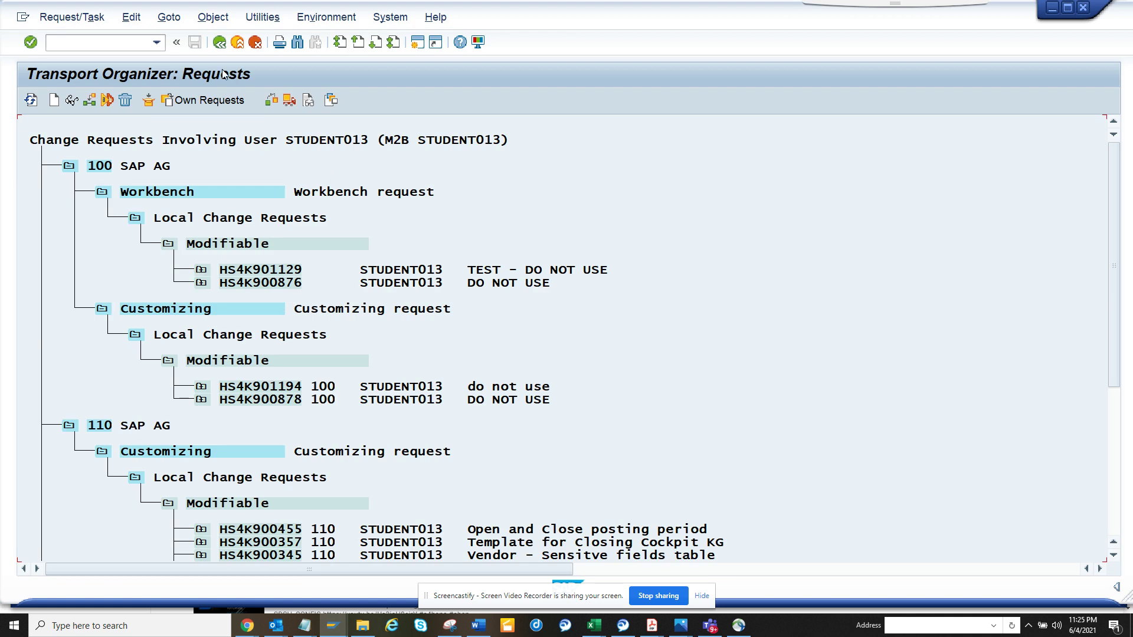
Go back to the Transport Organizer and open a new SAP GUI session window.
left_click(219, 43)
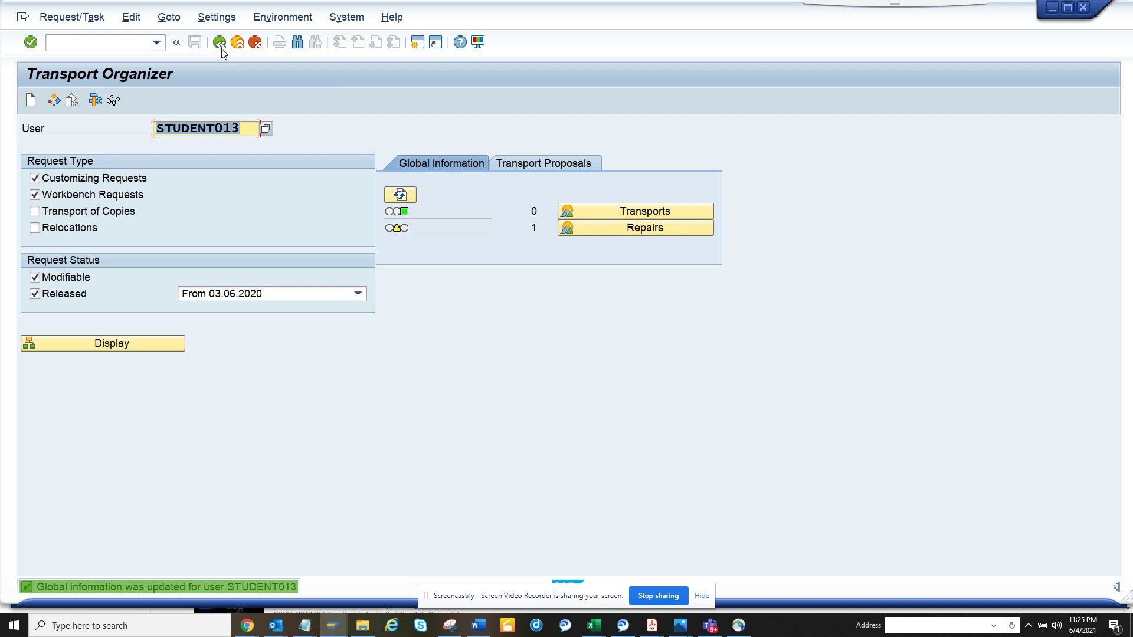
left_click(418, 43)
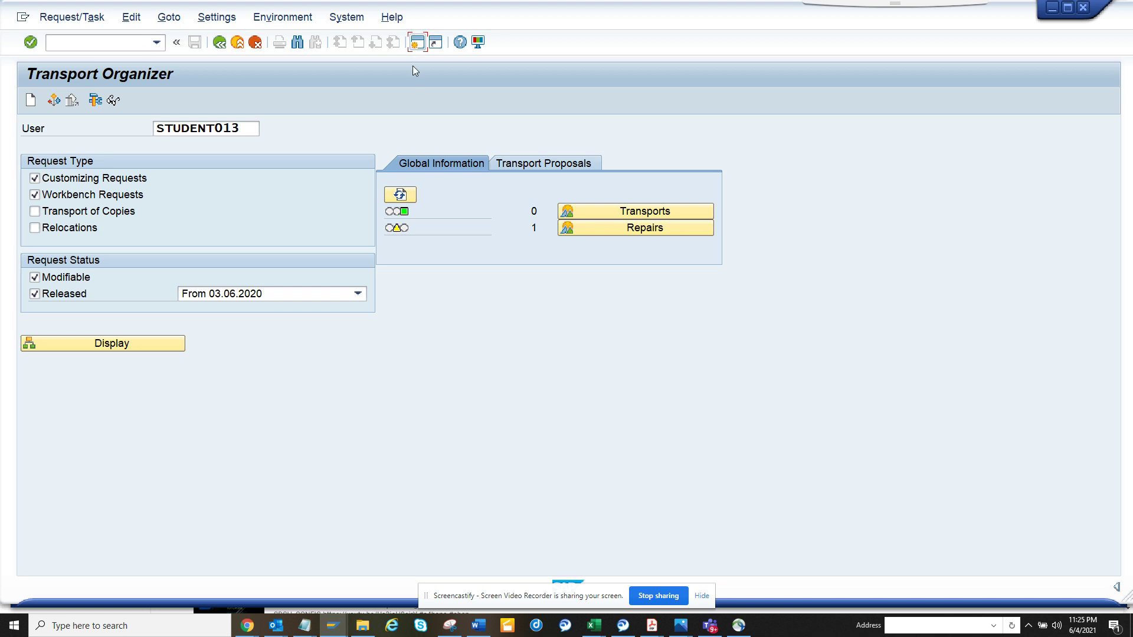
left_click(420, 46)
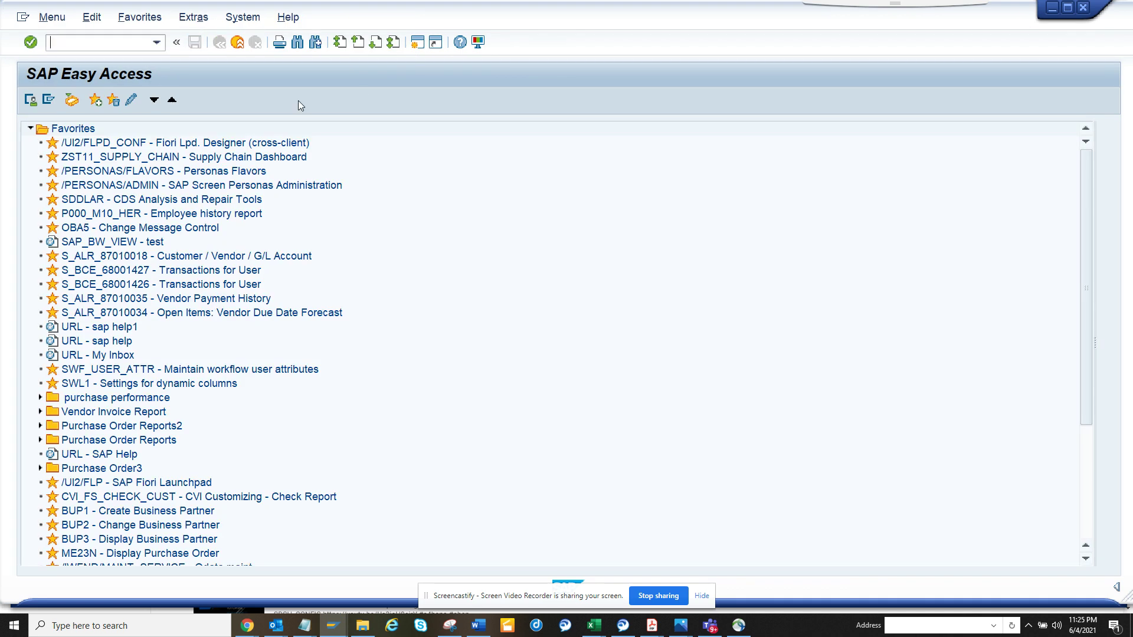
type("s")
type("e03")
Run transaction SE03 to open the Transport Organizer Tools overview.
key("Return")
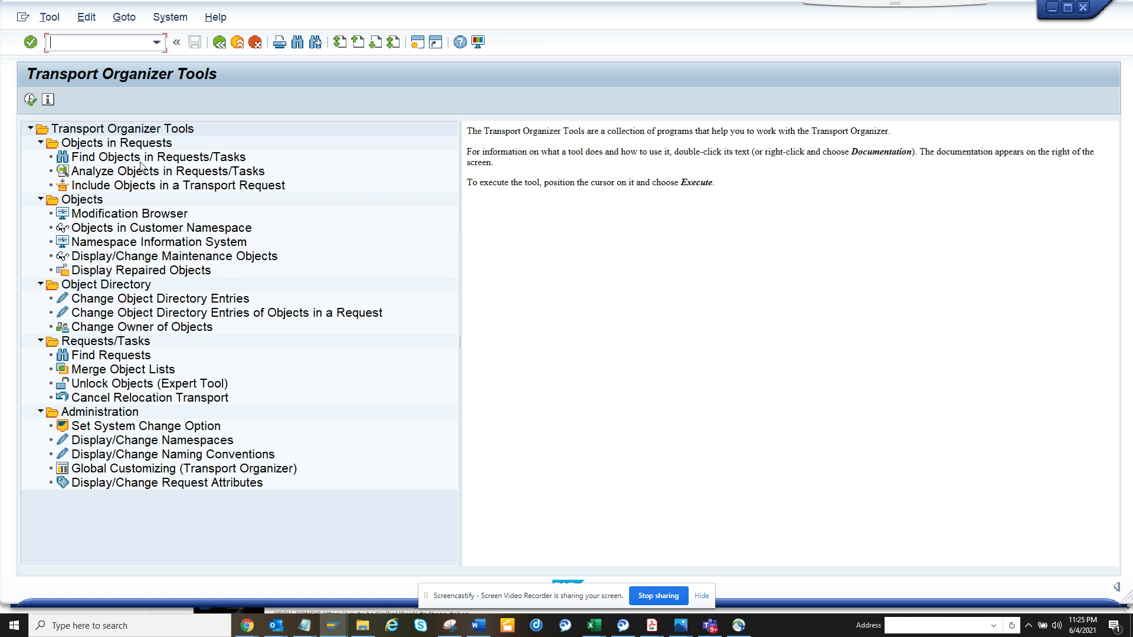
In Find Requests, search HS4K* requests owned by STUDENT013, then return to the criteria.
double_click(113, 359)
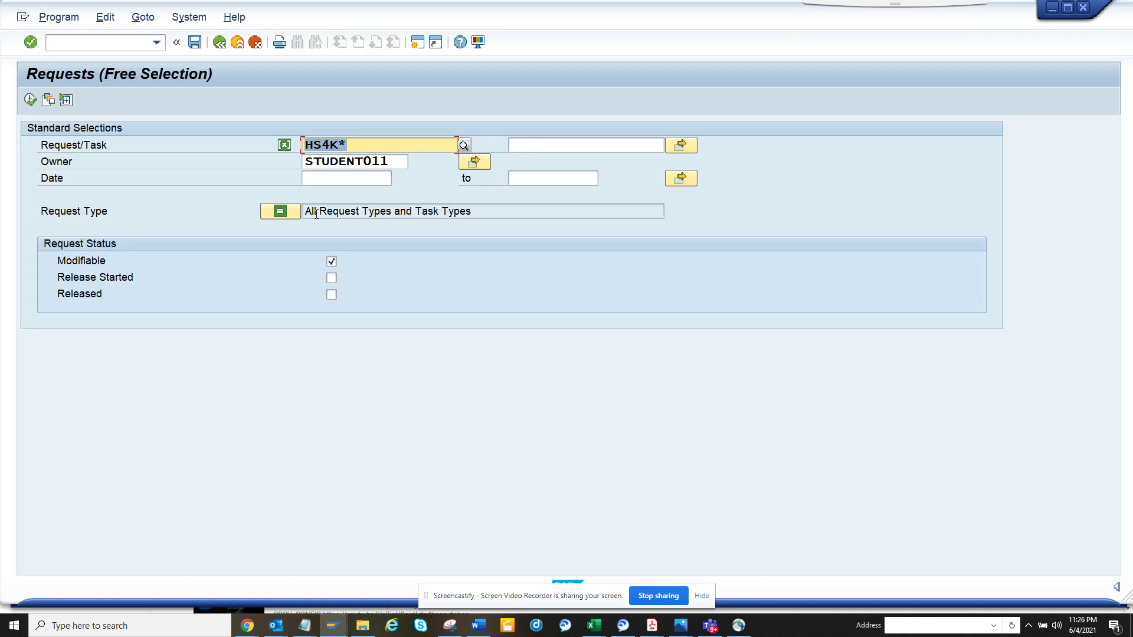
left_click(382, 161)
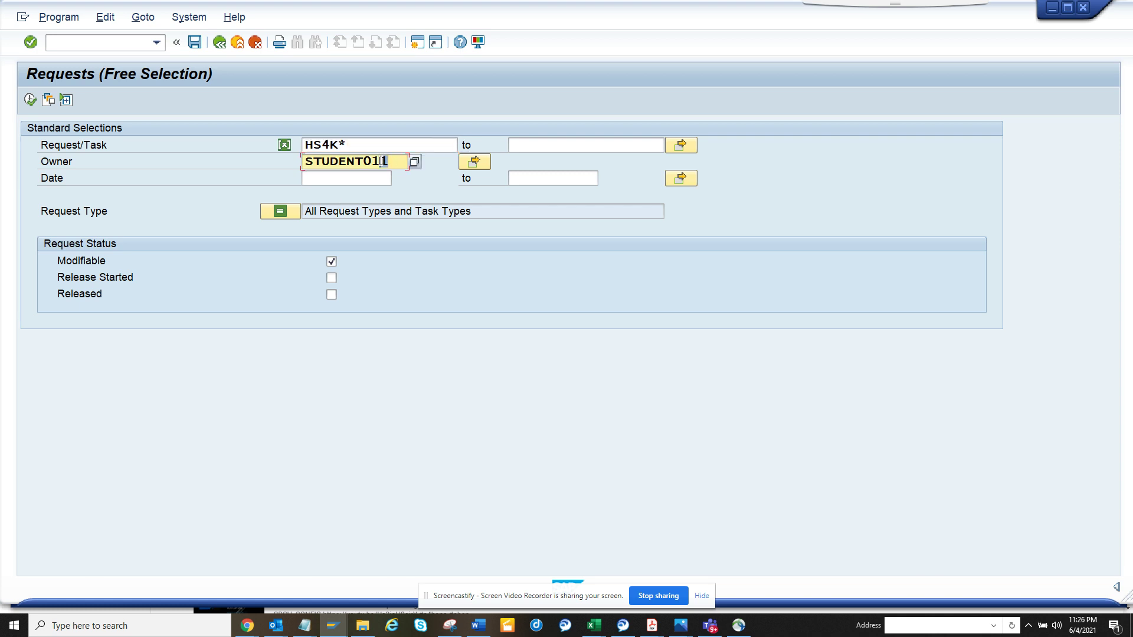
key("BackSpace")
type("3")
left_click(31, 100)
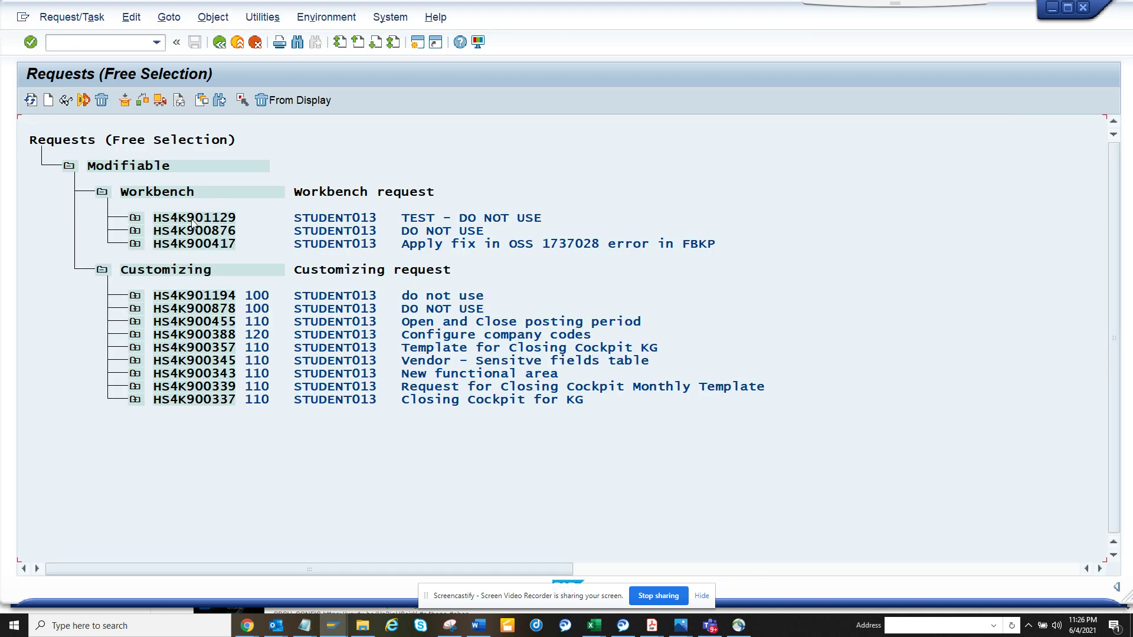
left_click(218, 42)
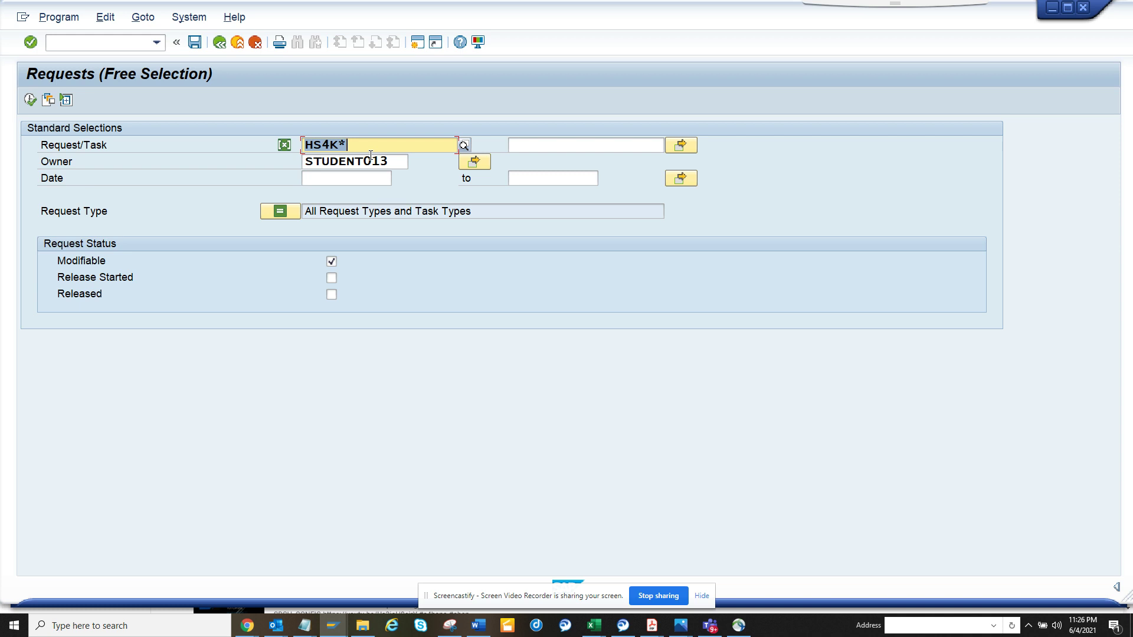
Rerun the request search with owner STUDENT*, return to the criteria, and start a new session.
left_click(475, 164)
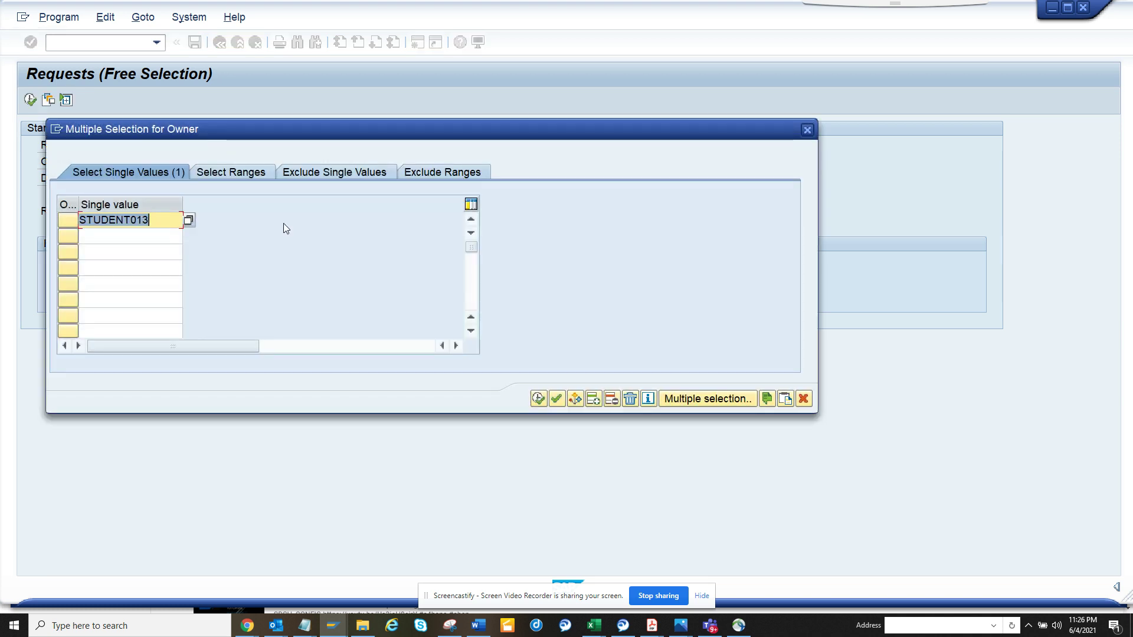
left_click(806, 129)
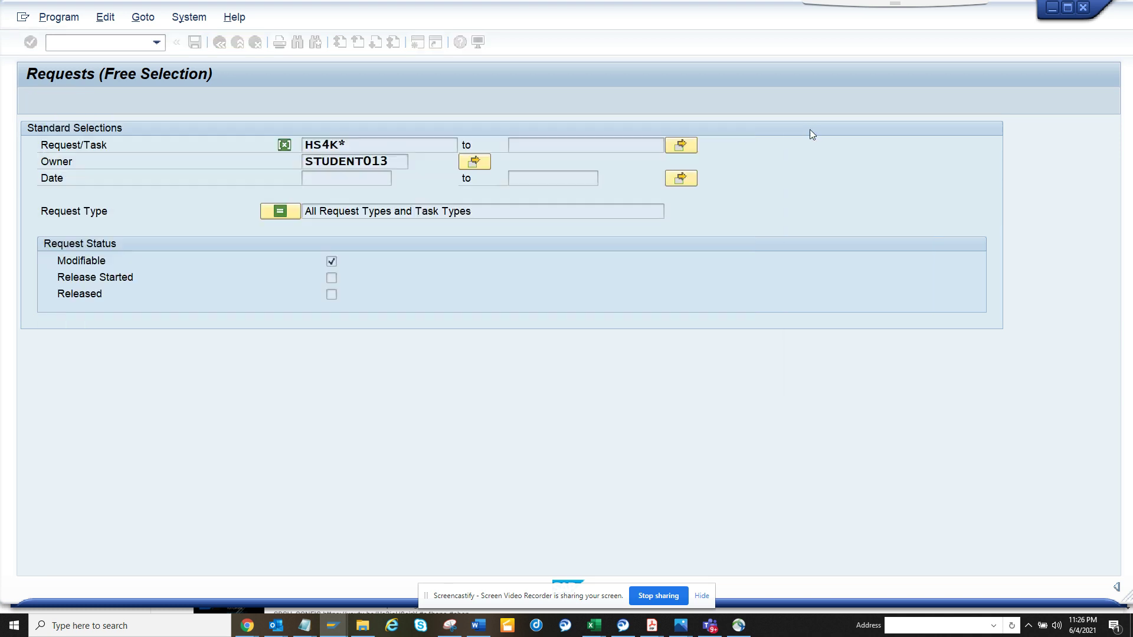
left_click_drag(406, 169, 364, 164)
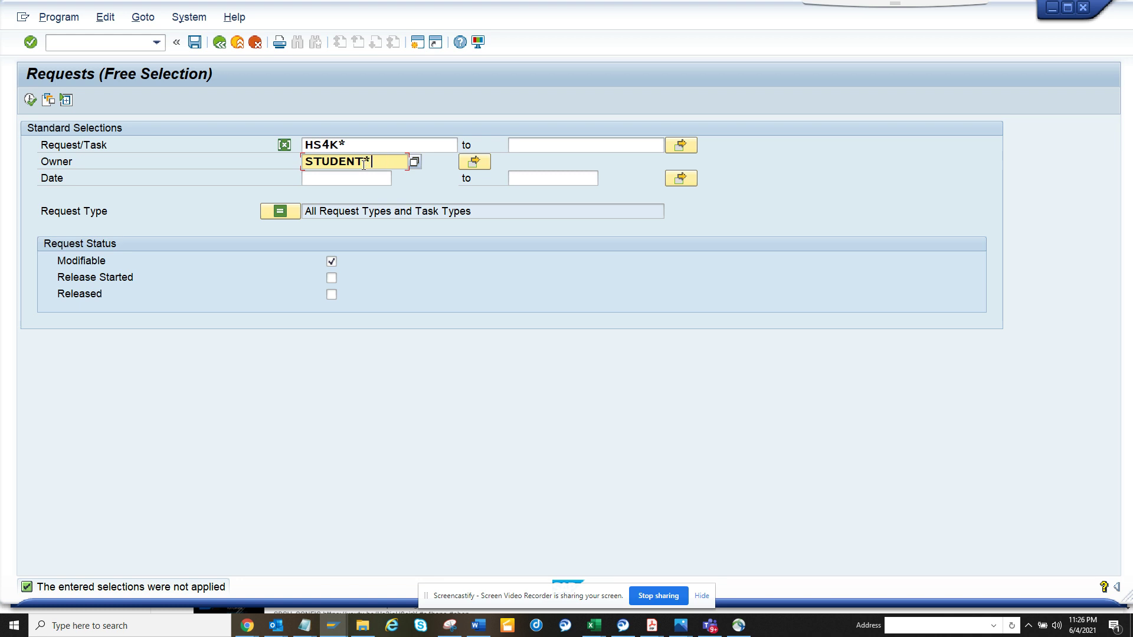
type("*")
key("F8")
key("F8")
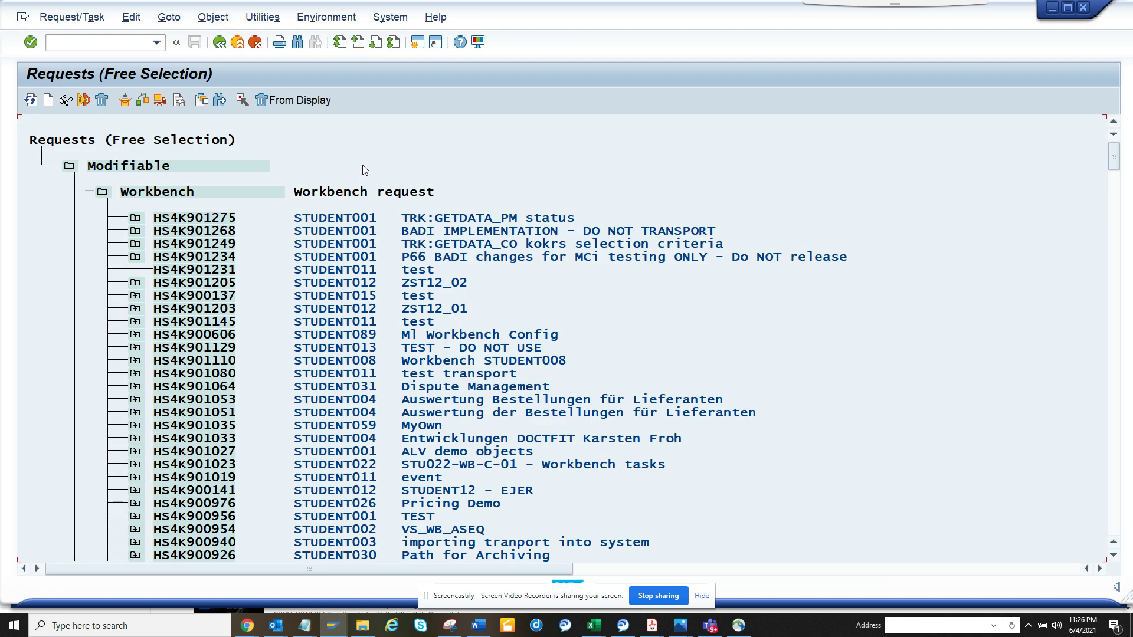
left_click(221, 44)
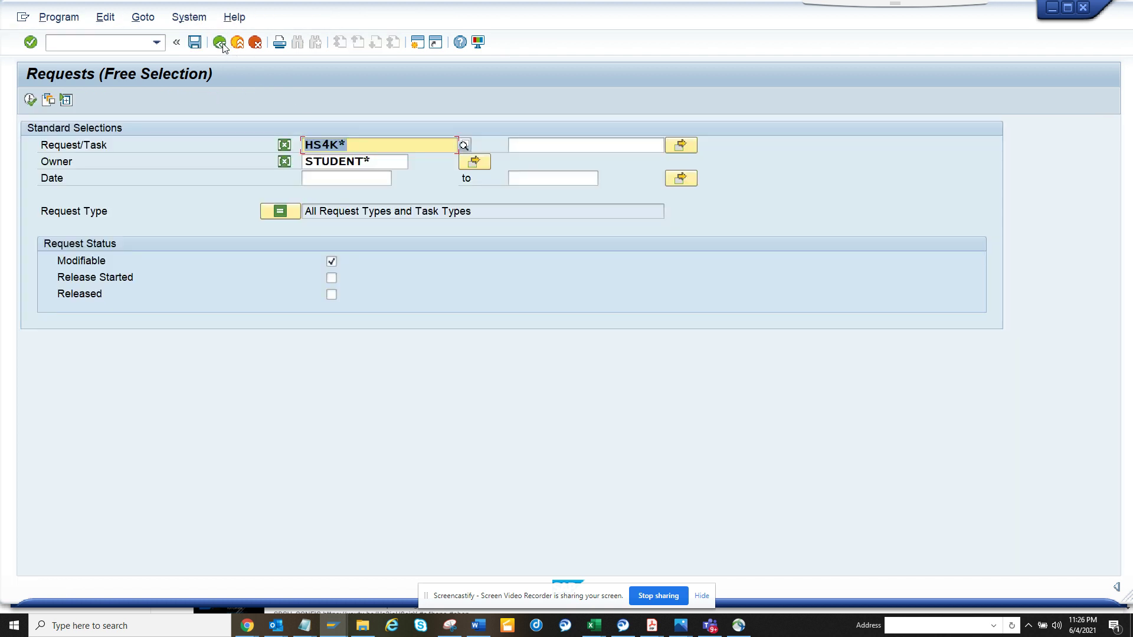
left_click(421, 46)
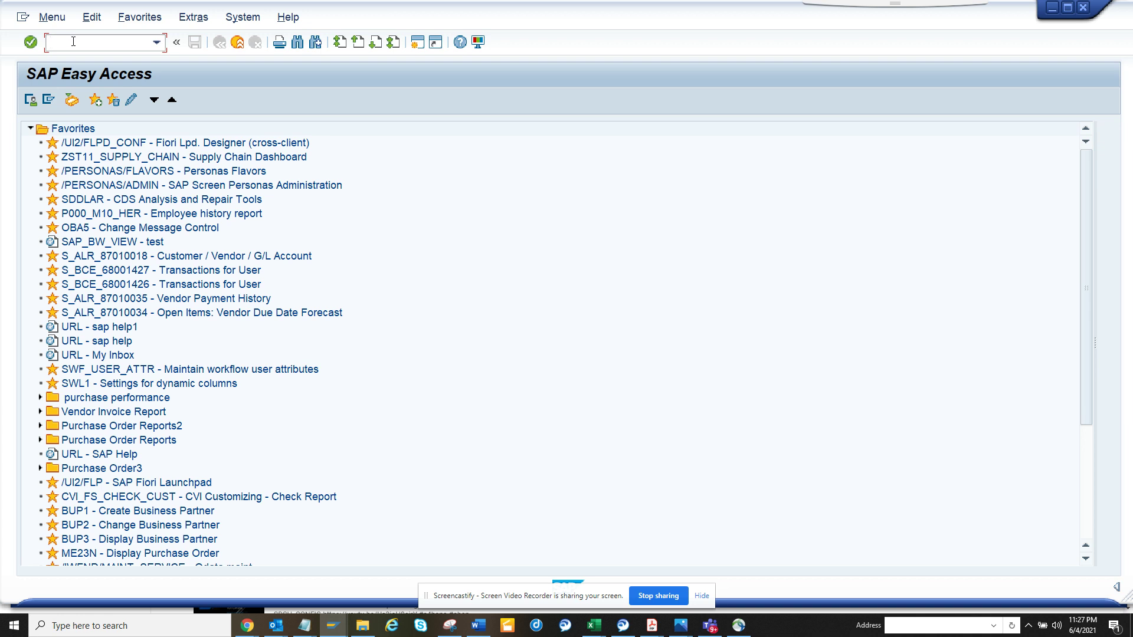
type("se16")
Run transaction SE16 to open the Data Browser.
key("Return")
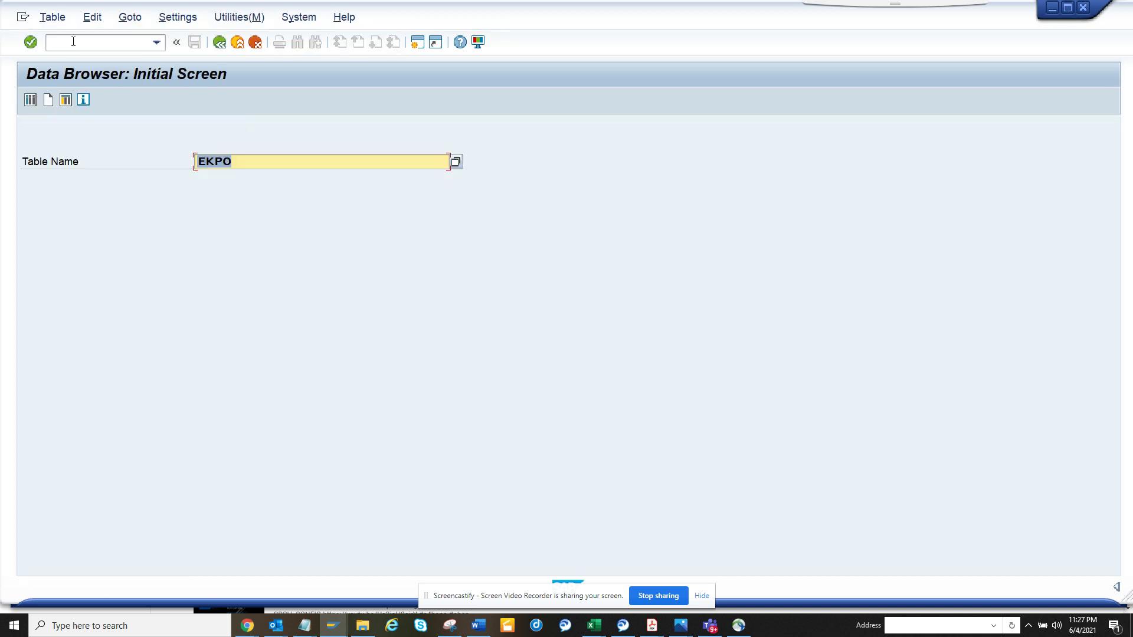
Replace table name EKPO with E070 and open its selection screen.
left_click(229, 163)
key("BackSpace")
key("BackSpace")
key("BackSpace")
key("BackSpace")
type("e")
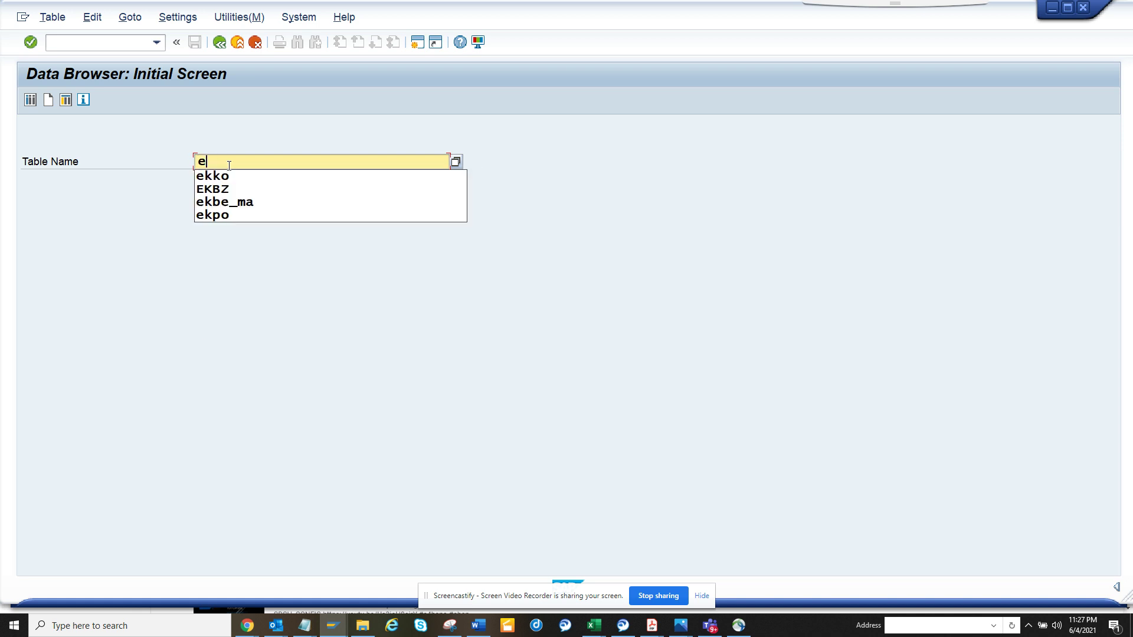
type("070")
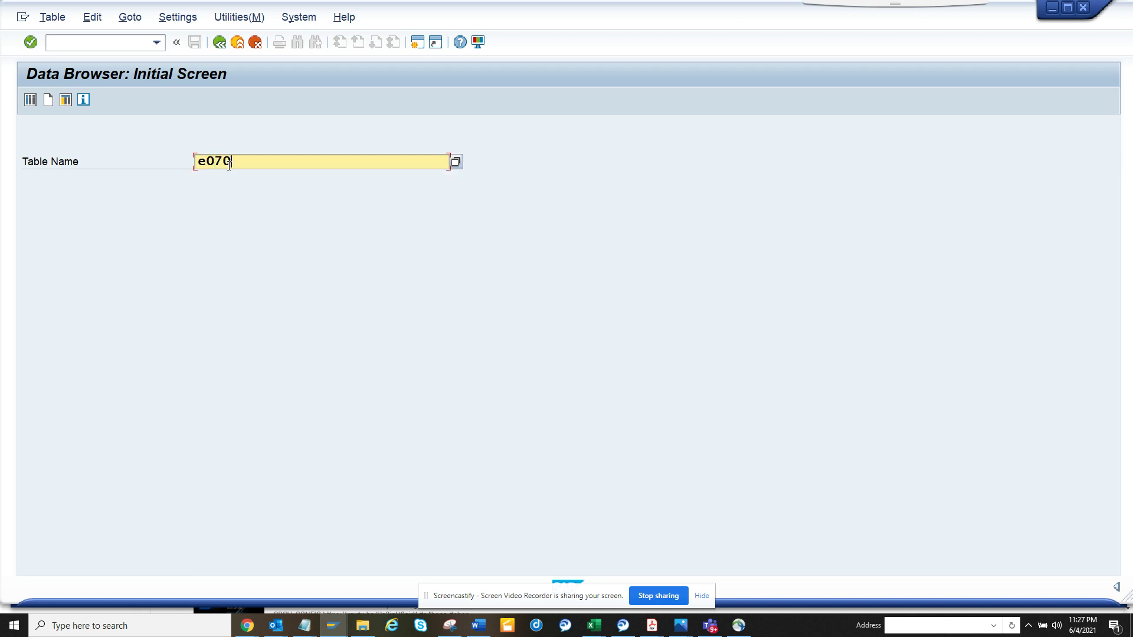
key("Return")
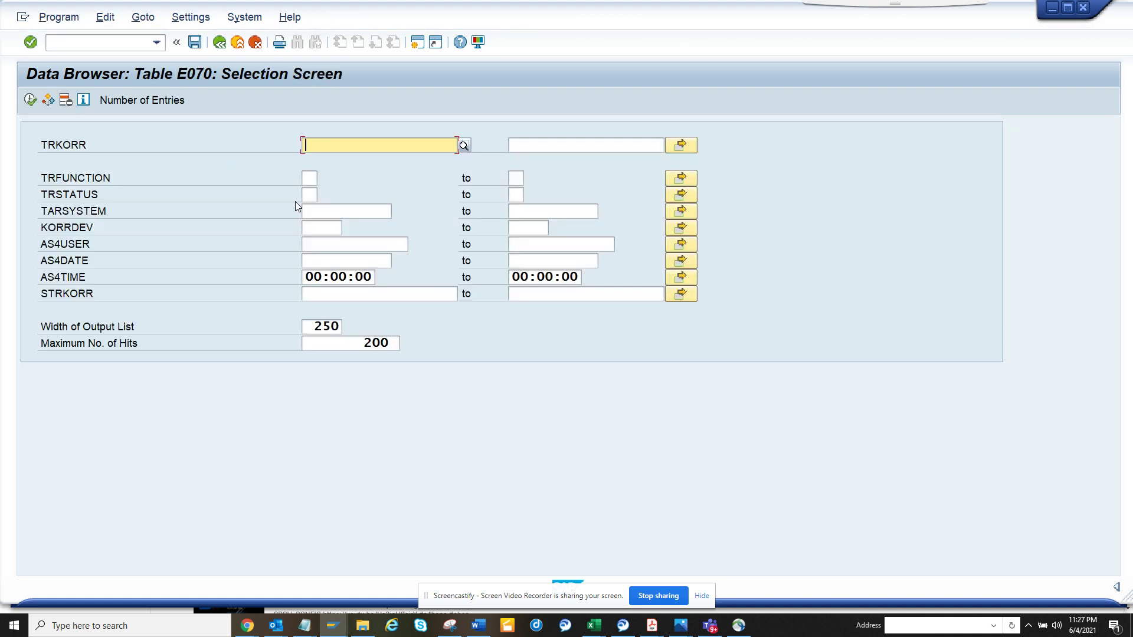
Filter table E070 on AS4USER student* and execute the listing.
left_click(330, 248)
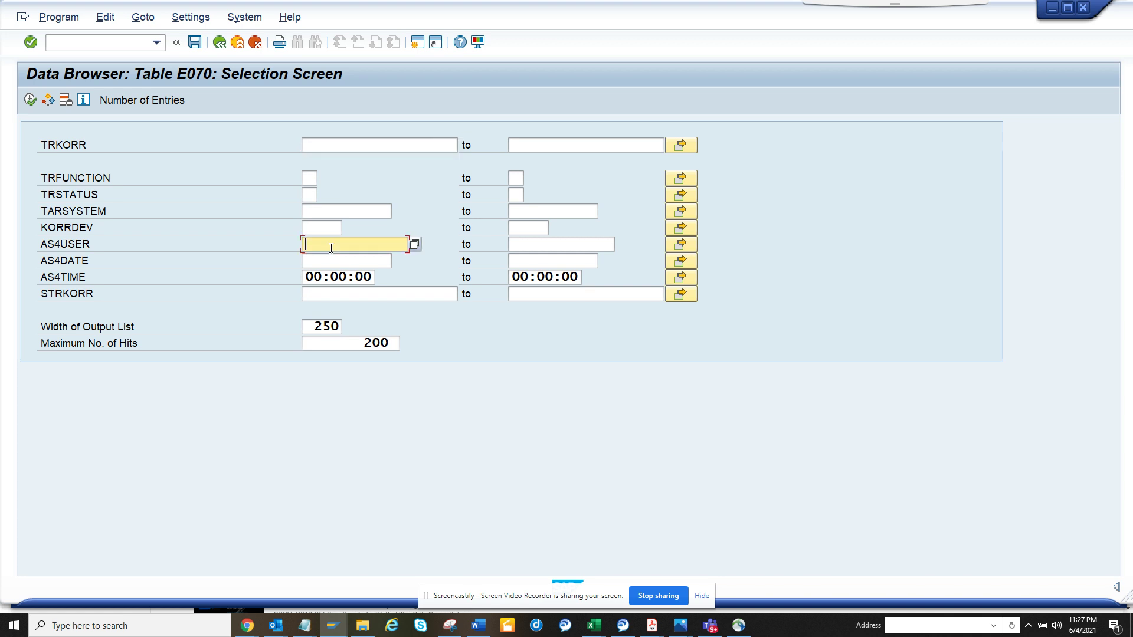
type("stu")
type("dent")
key("F8")
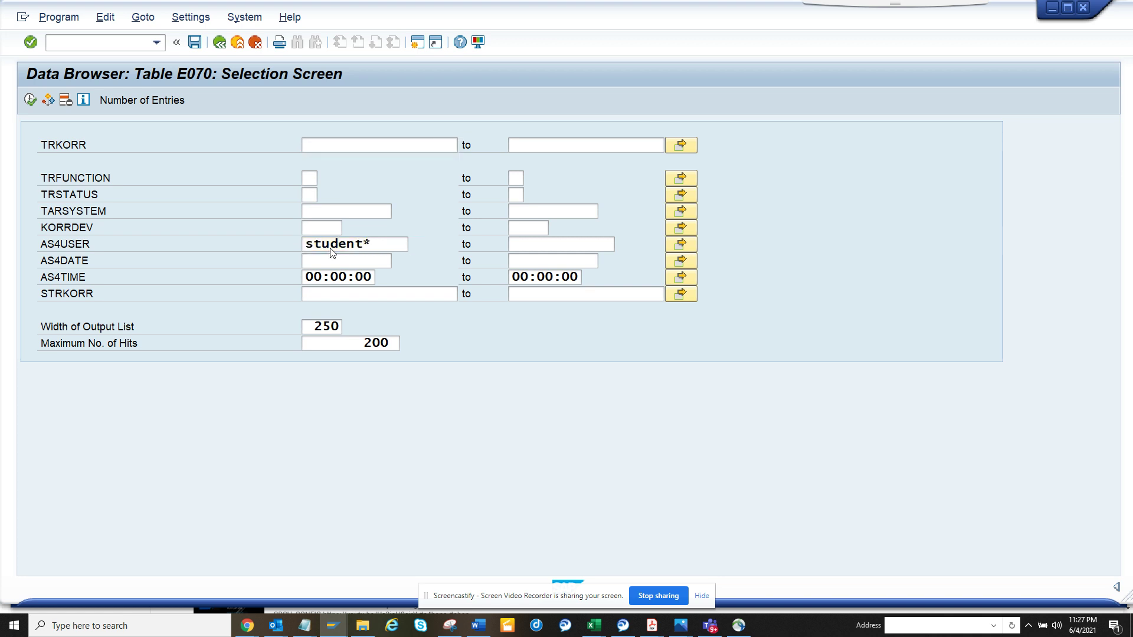